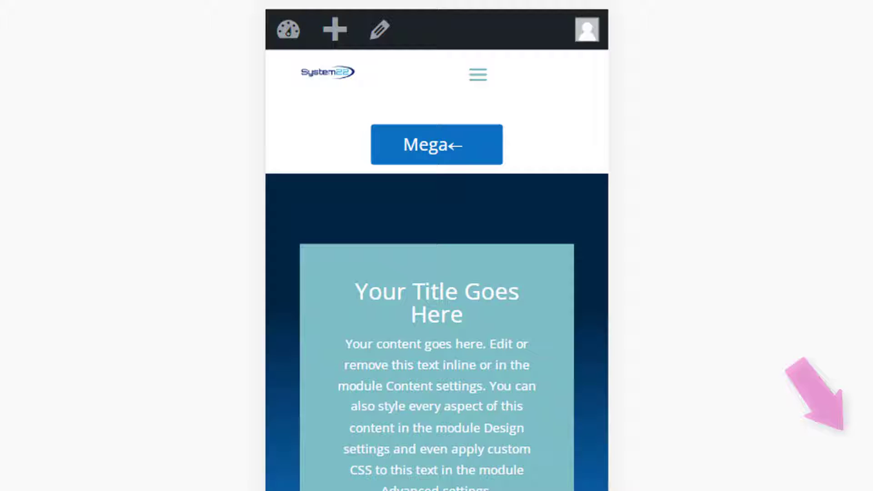
Open and close the hamburger dropdown menu in the iPhone emulation.
left_click(469, 71)
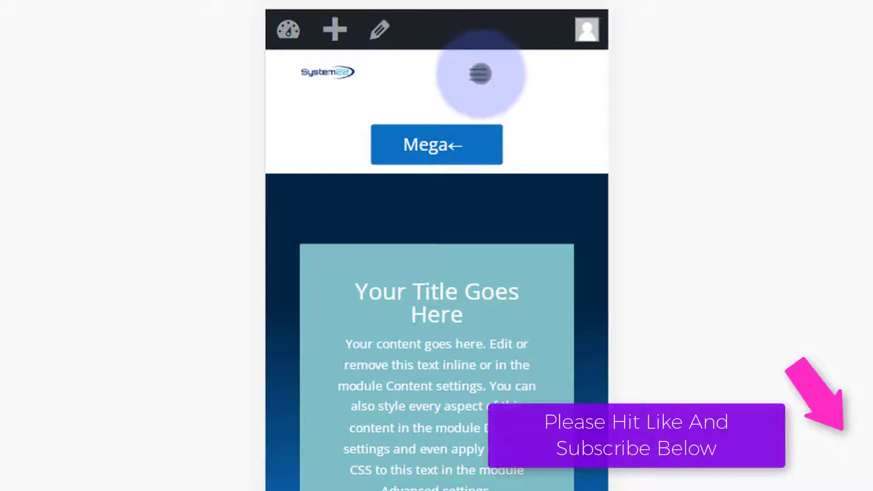
left_click(479, 74)
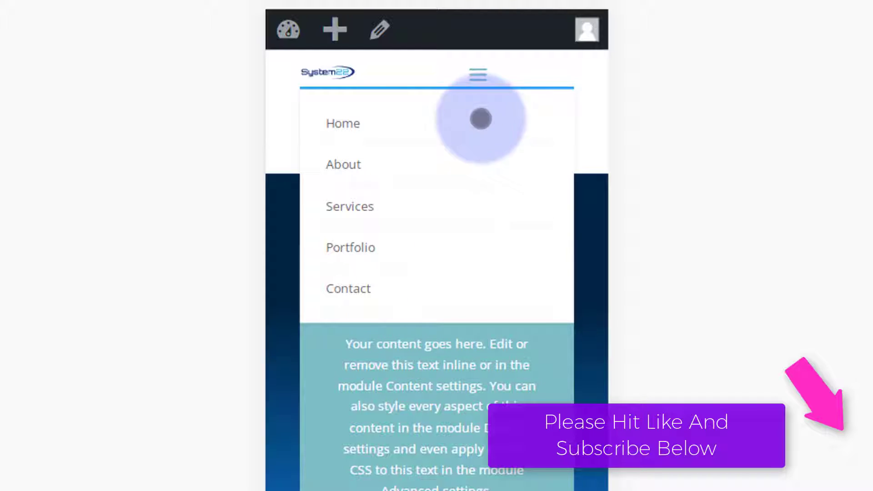
left_click(478, 73)
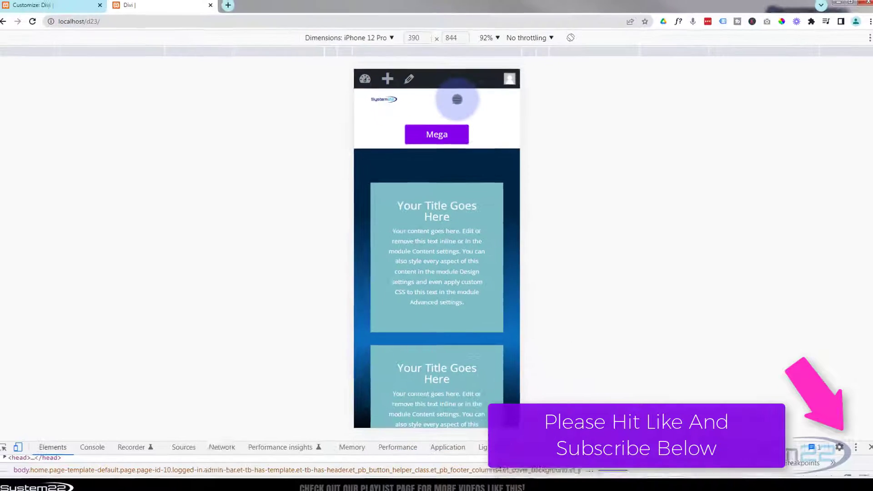
Return the preview to desktop layout and open the Dashboard in a new browser tab.
left_click(27, 440)
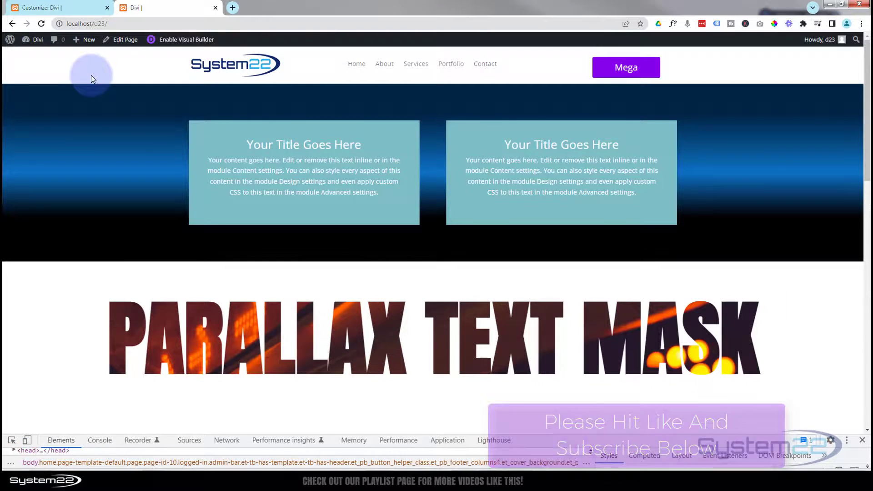
mouse_move(68, 81)
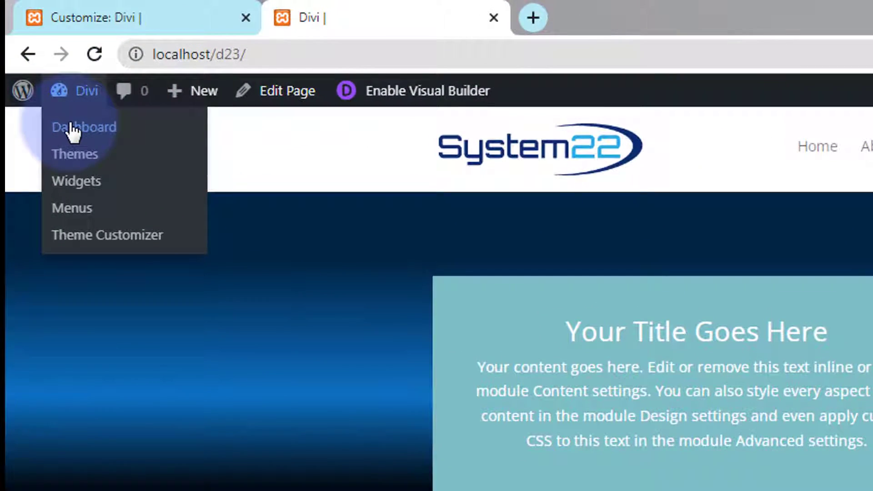
middle_click(74, 133)
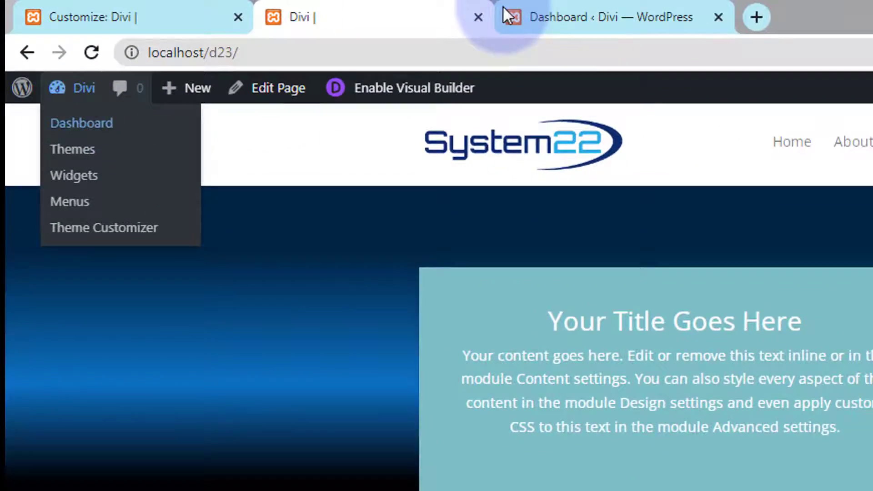
left_click(502, 16)
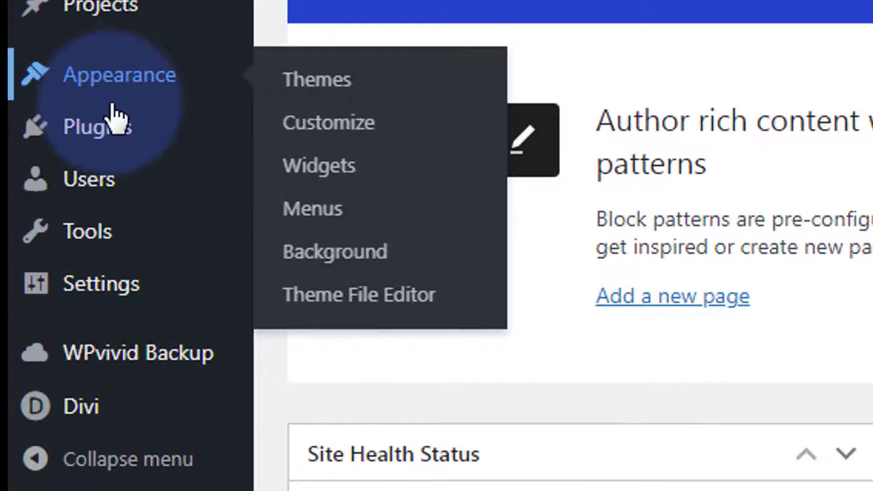
mouse_move(35, 195)
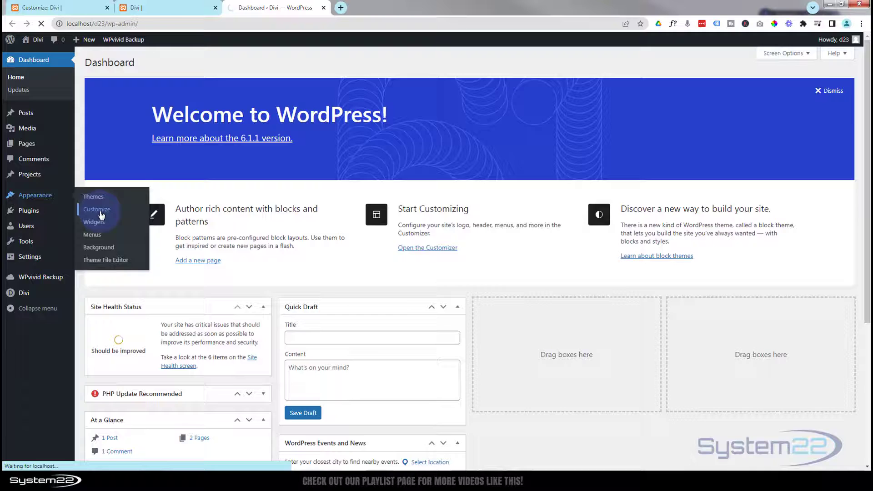
Launch the Customizer from Appearance > Customize in the Dashboard.
left_click(338, 129)
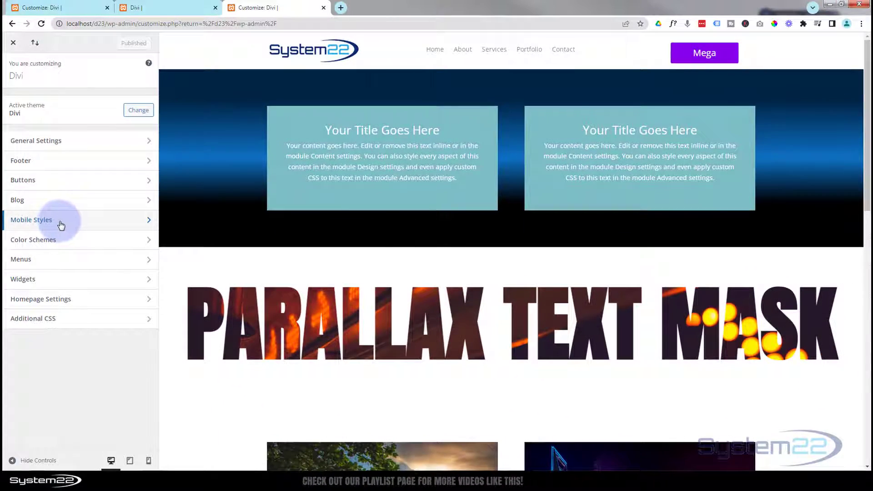
Open Mobile Styles > Mobile Menu while expanding the preview's hamburger dropdown.
left_click(98, 224)
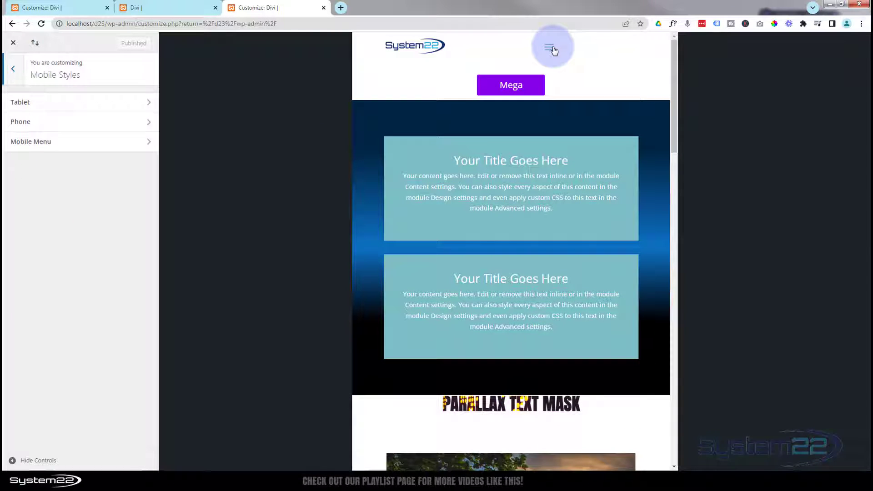
left_click(550, 49)
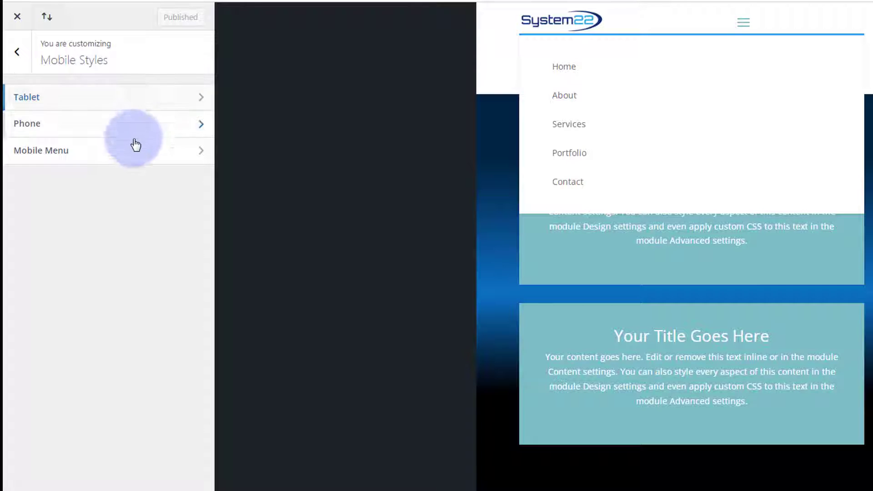
left_click(134, 154)
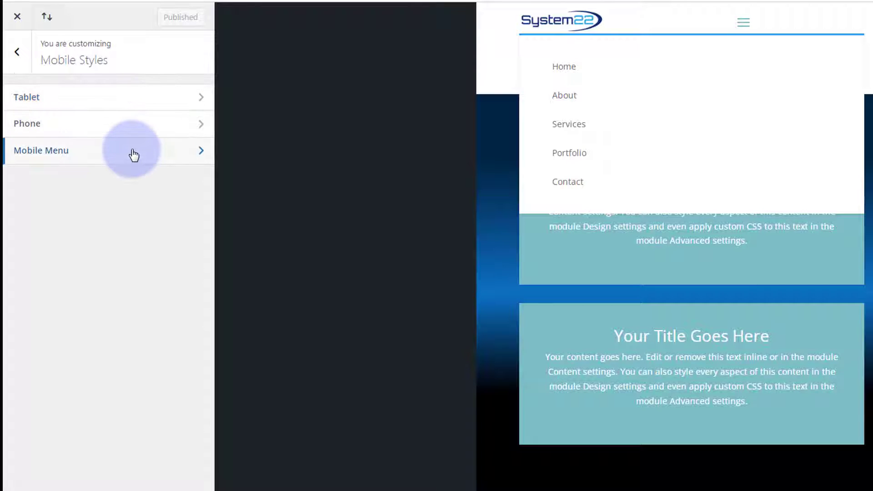
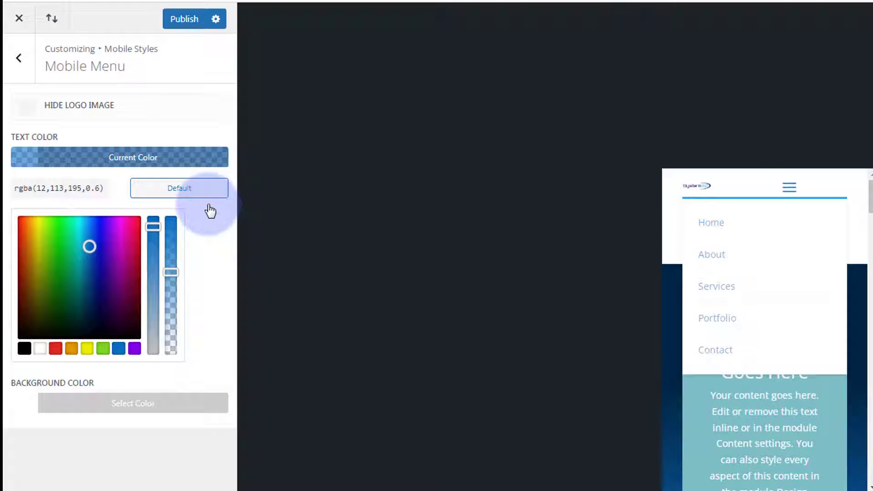
Close the text colour picker and pick the orange swatch (#e09900) for the mobile menu background.
left_click(59, 189)
left_click(64, 164)
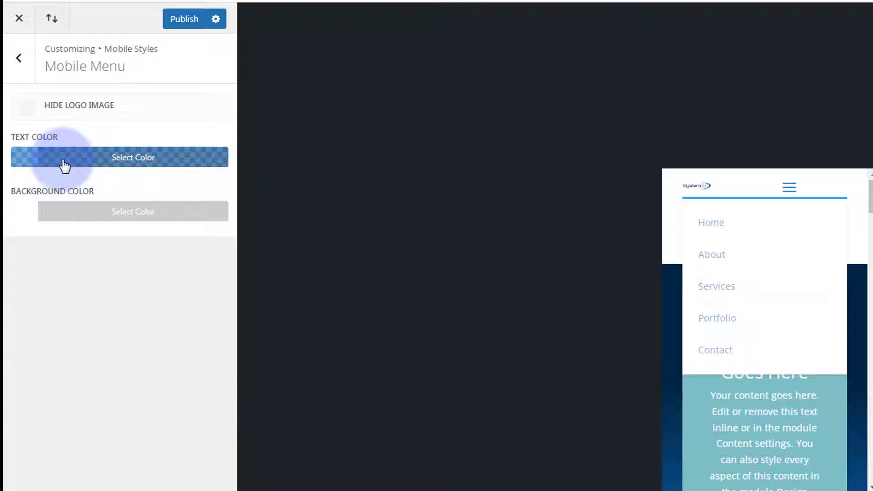
left_click(69, 214)
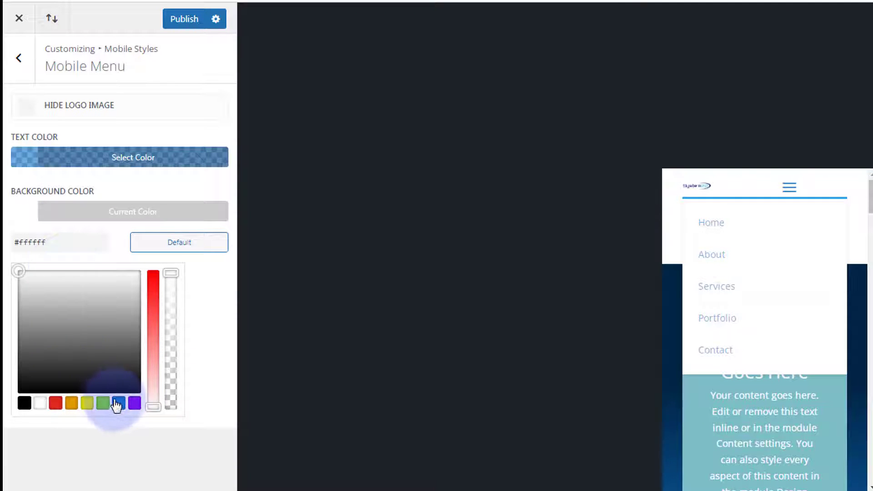
left_click(72, 403)
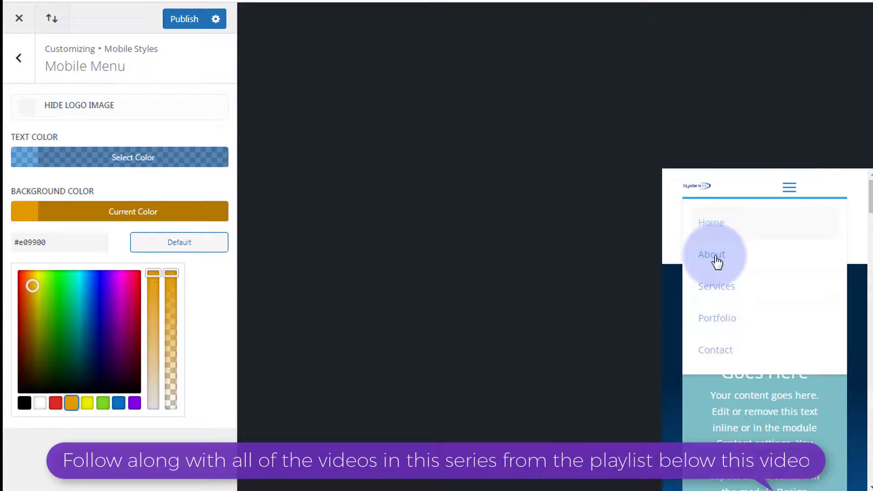
Try red for the mobile menu text, then settle on black, rgba(0,0,0,0.6).
left_click(85, 164)
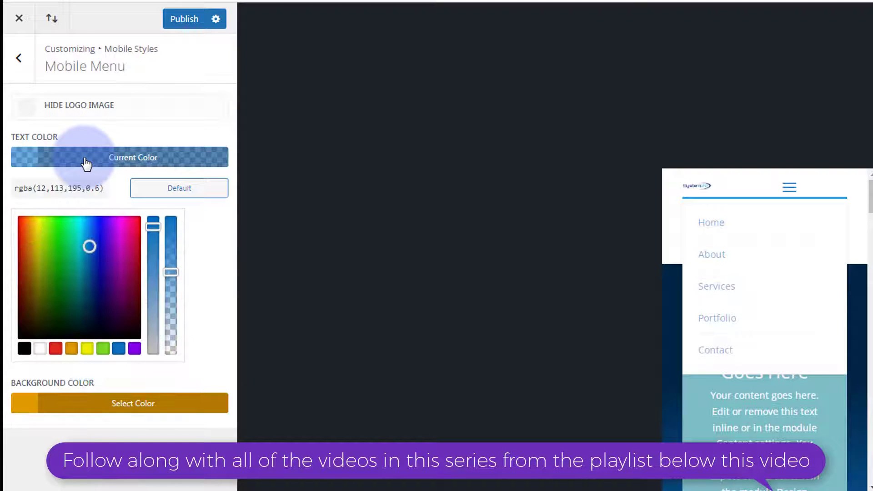
left_click(55, 350)
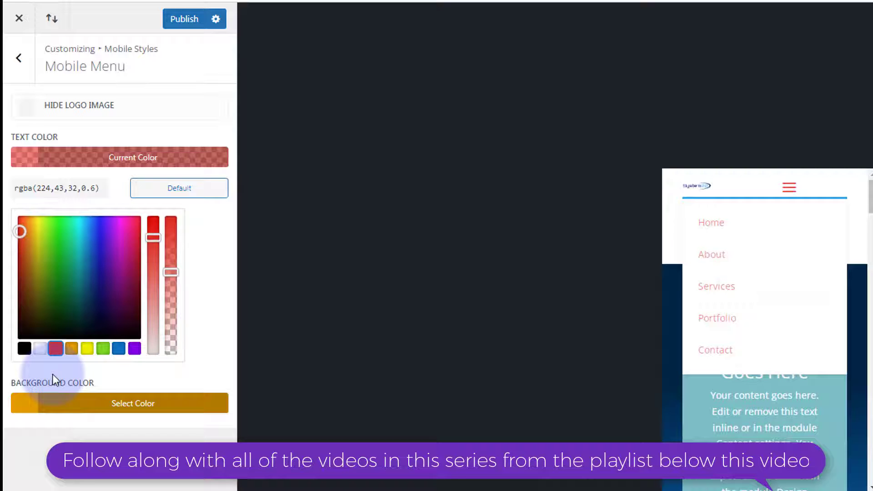
left_click(24, 349)
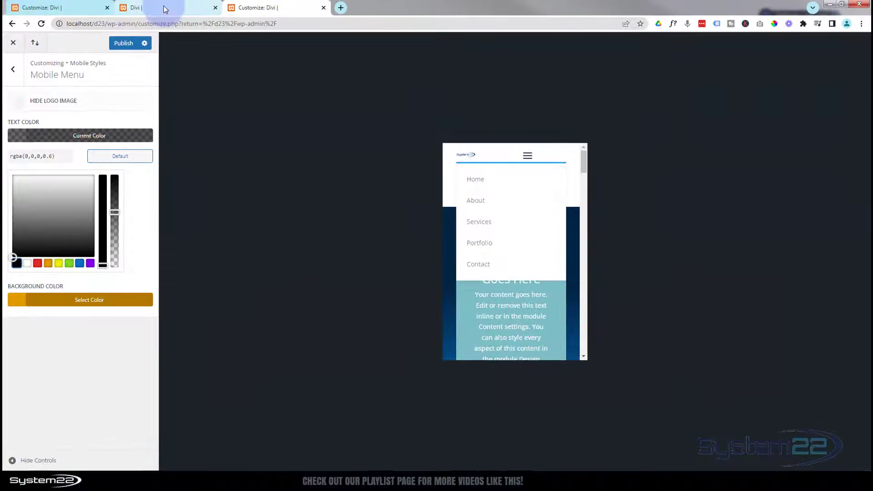
Switch to the live Divi site tab and turn on Wireframe View.
left_click(165, 8)
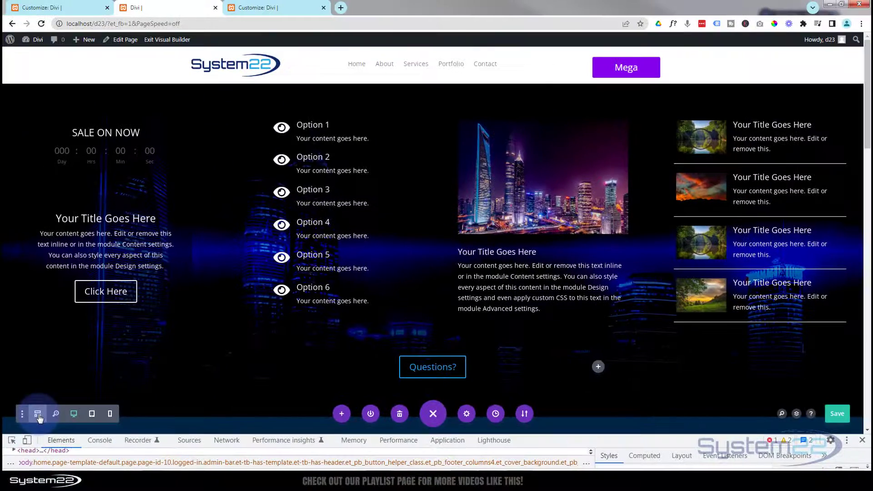
left_click(38, 414)
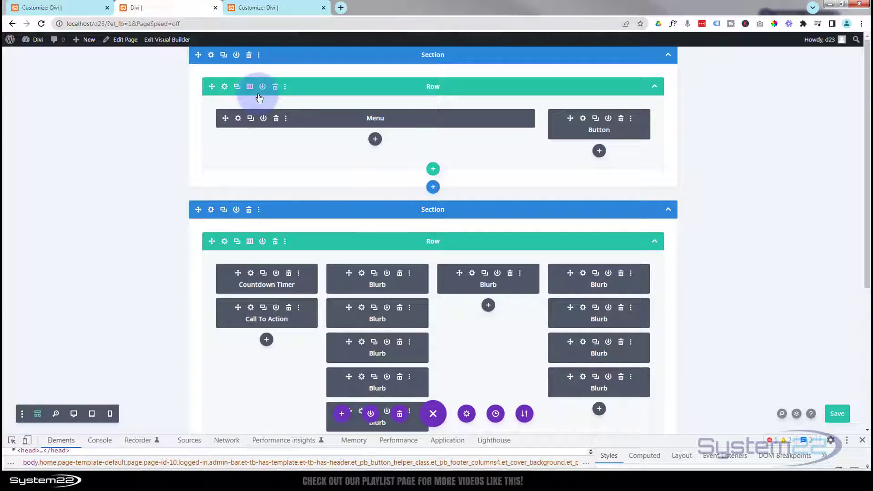
Open the Menu module's settings, leave wireframe, and expand Design > Dropdown Menu colours.
left_click(238, 118)
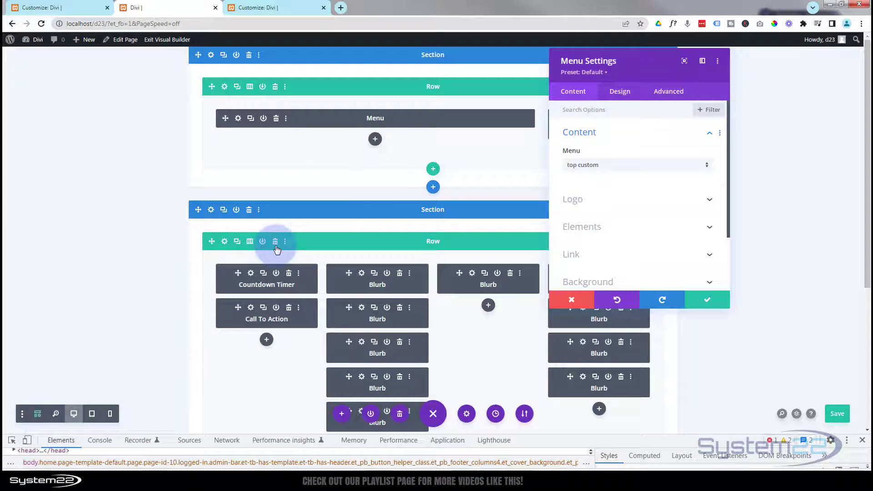
key("ctrl+shift+w")
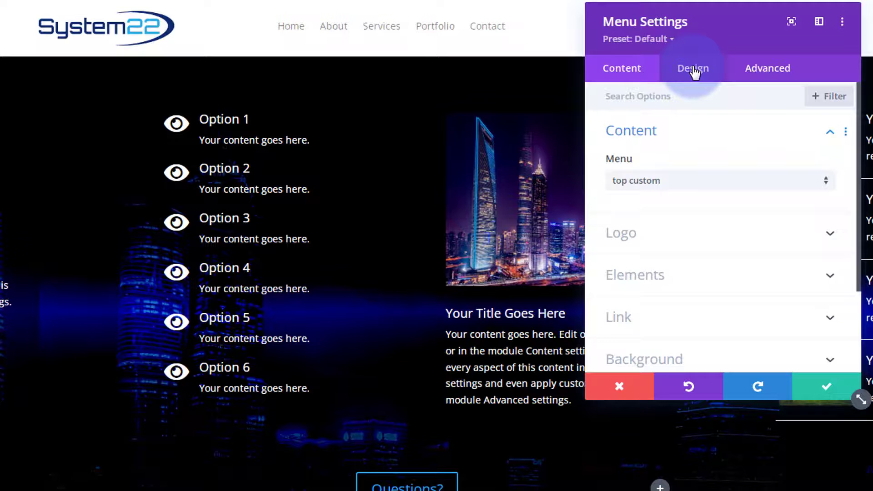
left_click(694, 73)
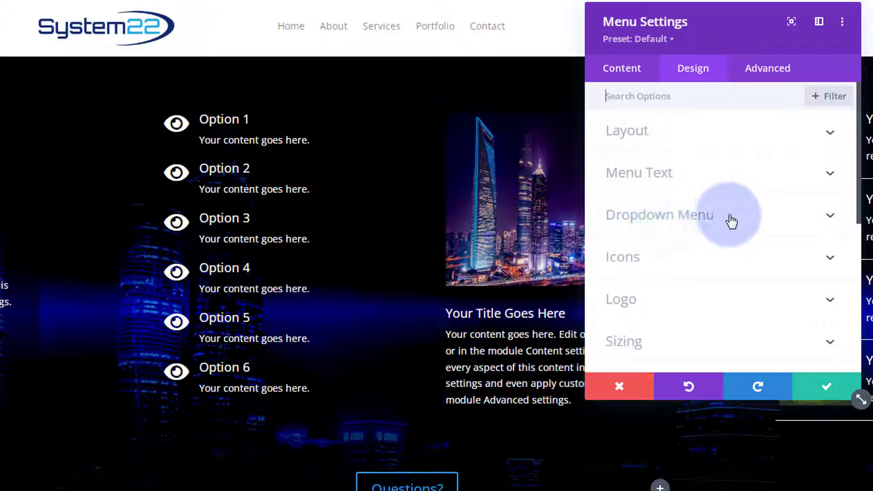
left_click(733, 221)
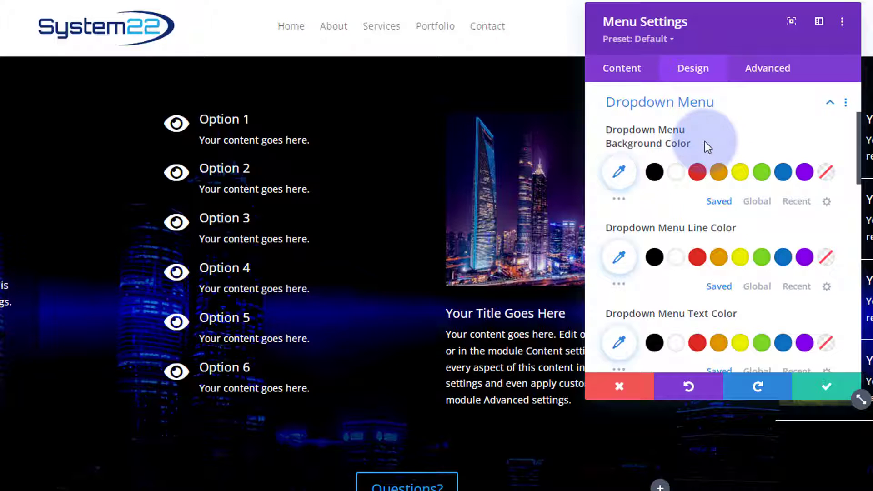
scroll(704, 142, "down", 2)
scroll(704, 142, "down", 1)
scroll(704, 141, "down", 1)
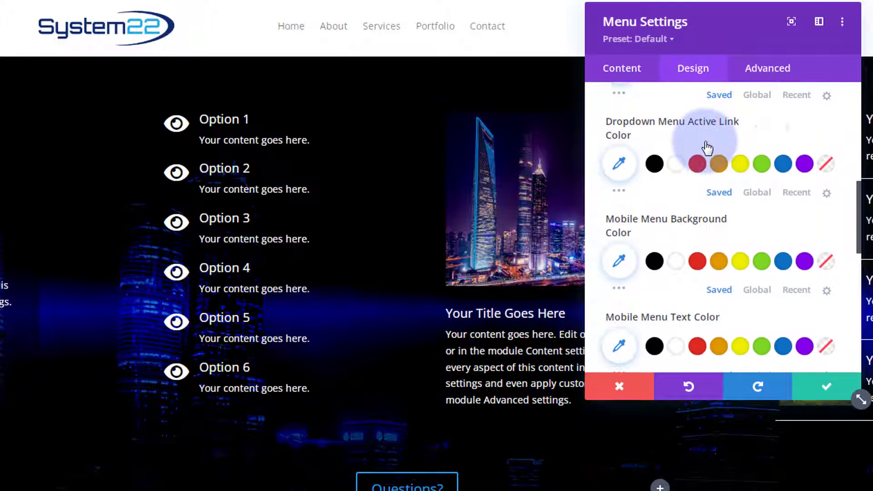
scroll(706, 146, "down", 1)
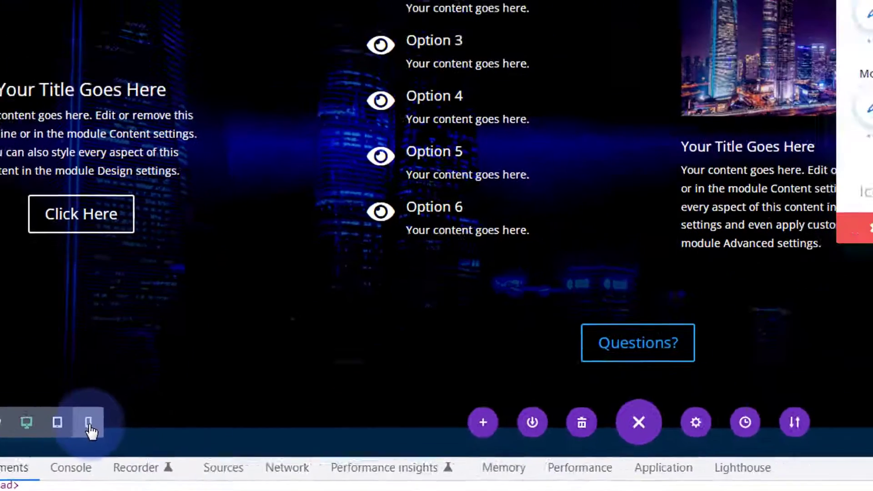
Switch the builder preview to Phone View.
left_click(256, 315)
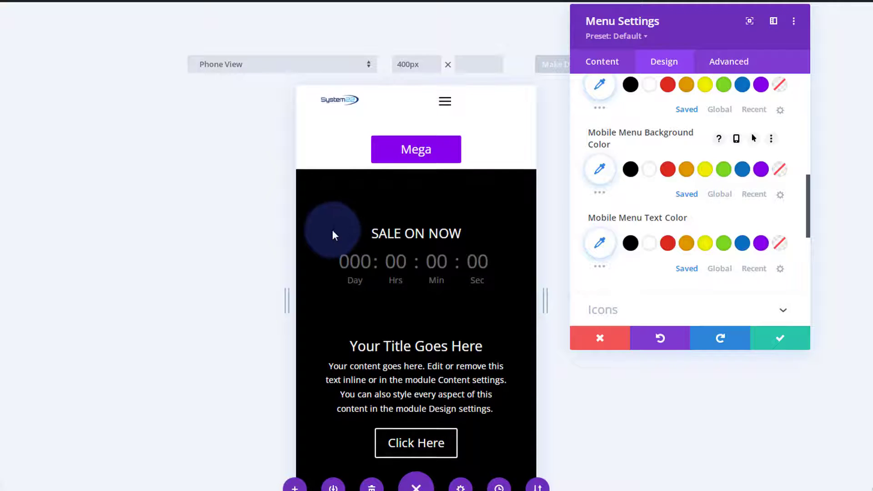
scroll(332, 230, "down", 5)
scroll(332, 230, "down", 2)
scroll(332, 230, "down", 2)
scroll(333, 230, "down", 3)
scroll(332, 230, "down", 2)
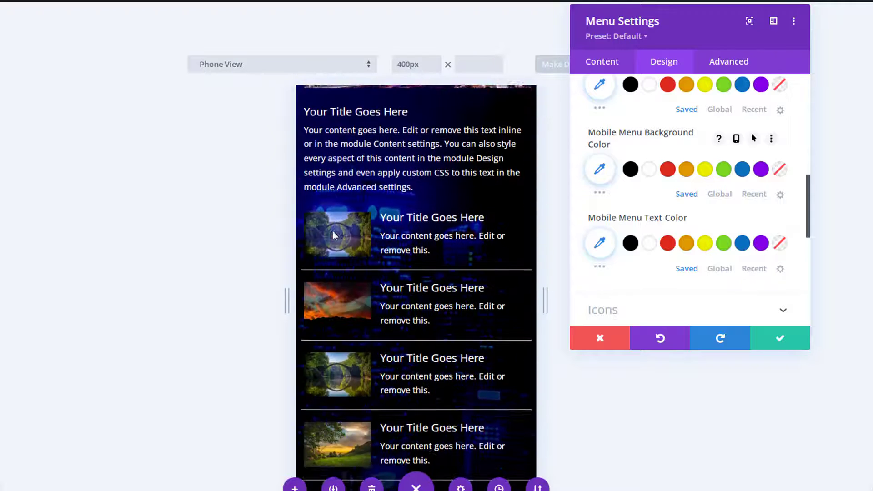
scroll(332, 236, "down", 3)
scroll(332, 235, "up", 4)
scroll(332, 235, "up", 3)
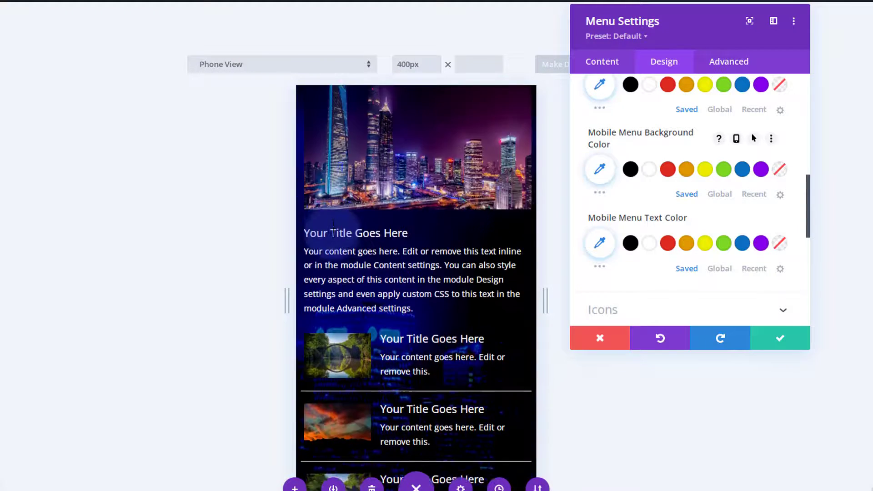
scroll(333, 232, "up", 4)
scroll(332, 232, "up", 4)
scroll(333, 232, "up", 3)
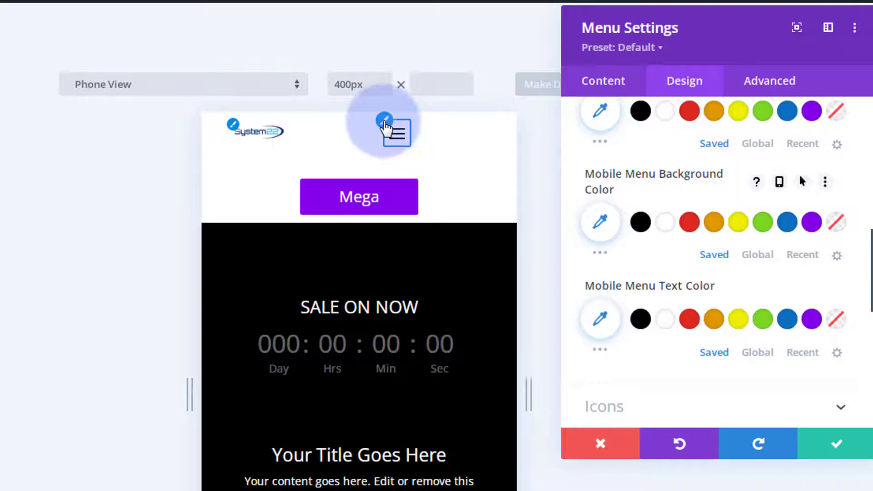
Expand Icons, make the hamburger icon blue (#0c71c3), and tap it to open the dropdown.
left_click(386, 127)
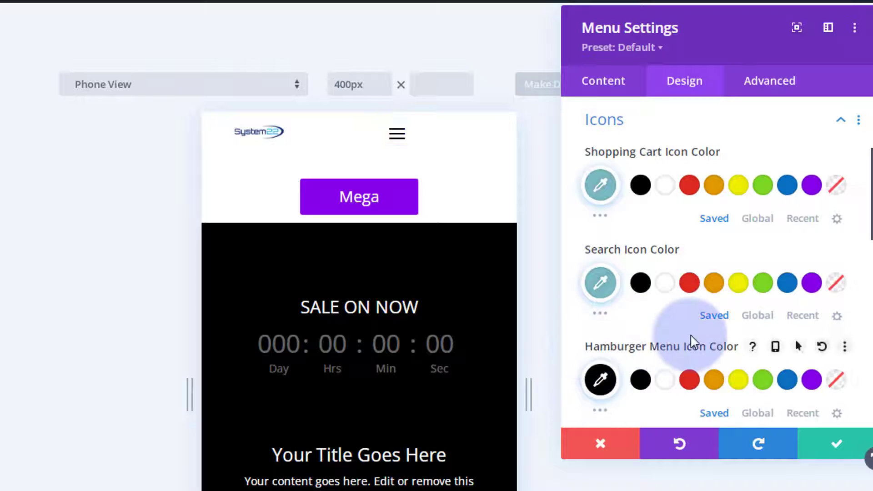
mouse_move(661, 346)
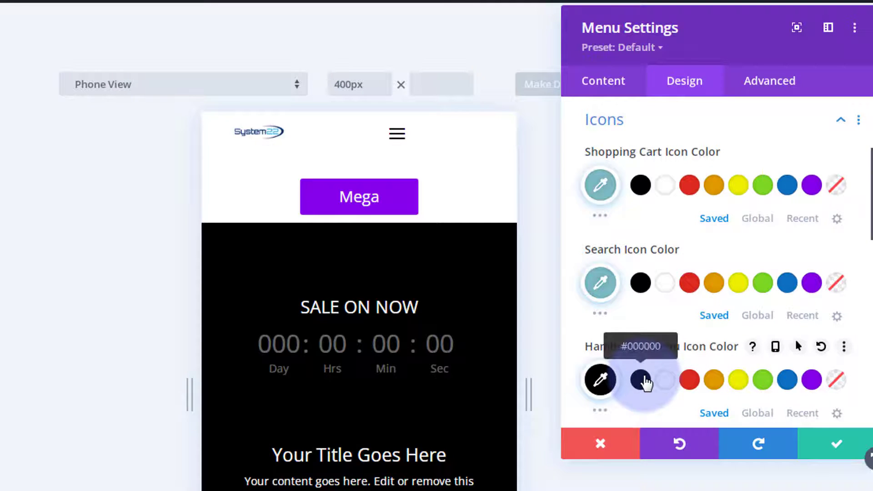
left_click(787, 379)
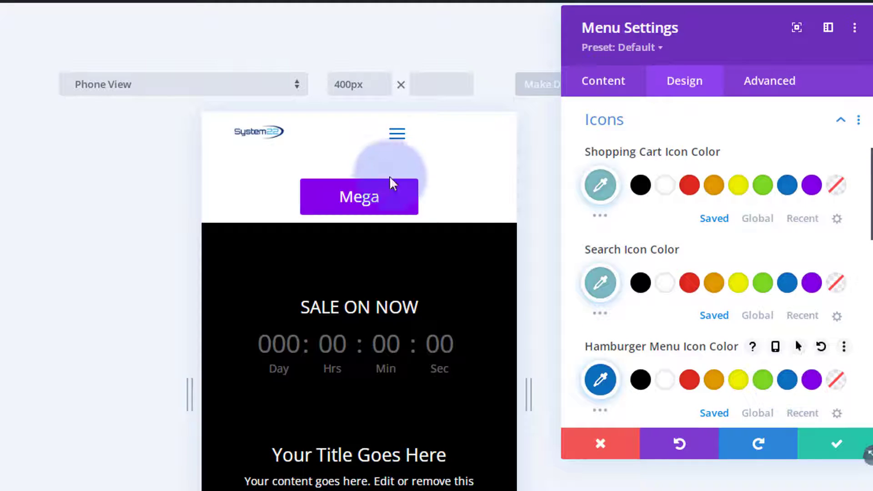
left_click(397, 138)
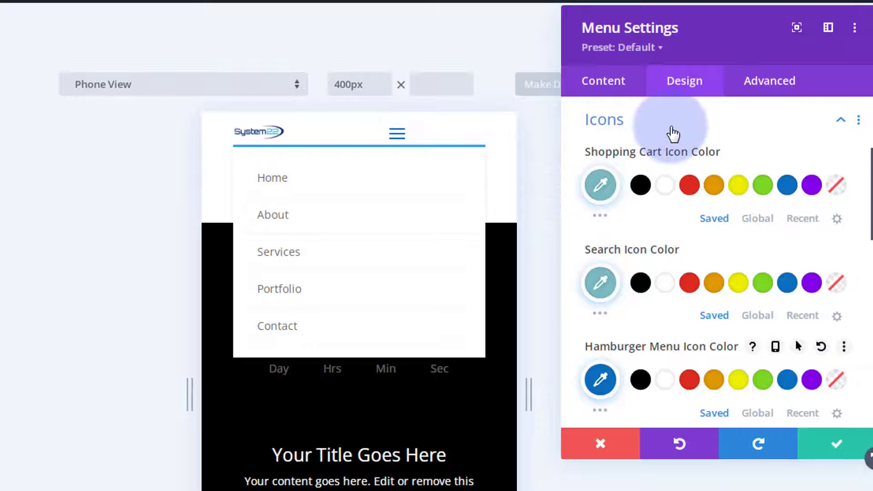
Under Dropdown Menu, make the mobile menu background blue (#0c71c3) and its text white.
left_click(672, 133)
scroll(667, 195, "up", 2)
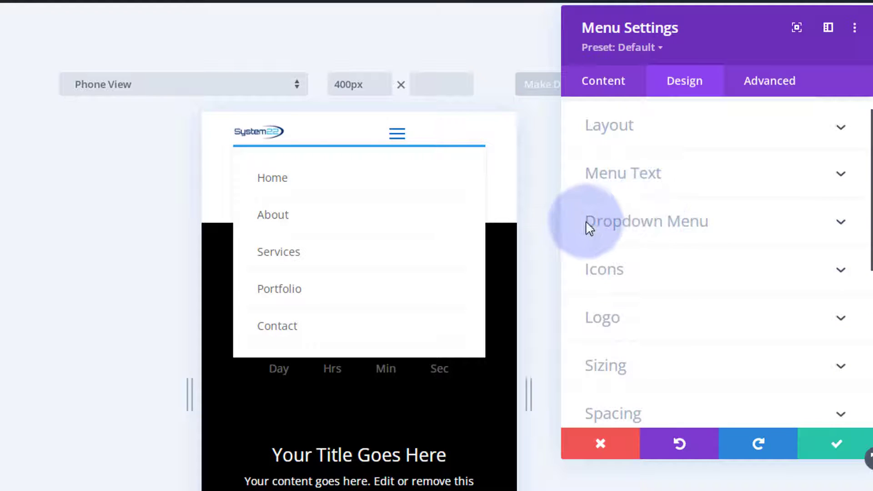
left_click(651, 221)
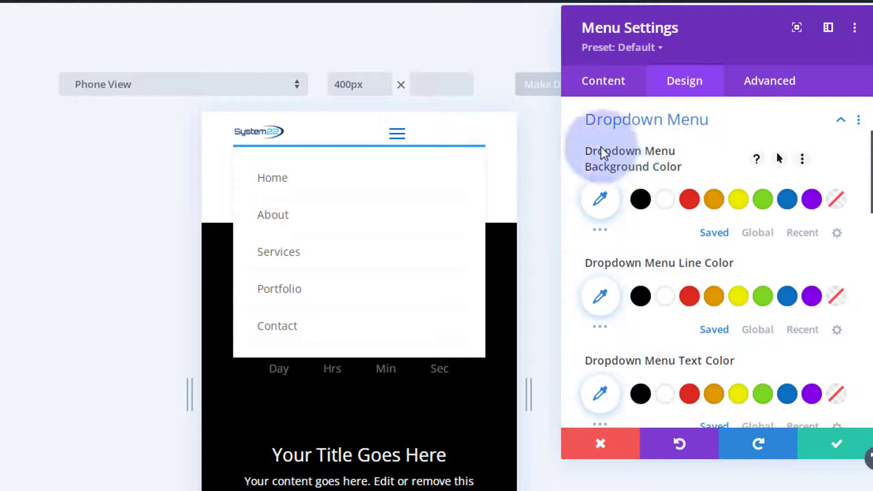
scroll(619, 279, "down", 1)
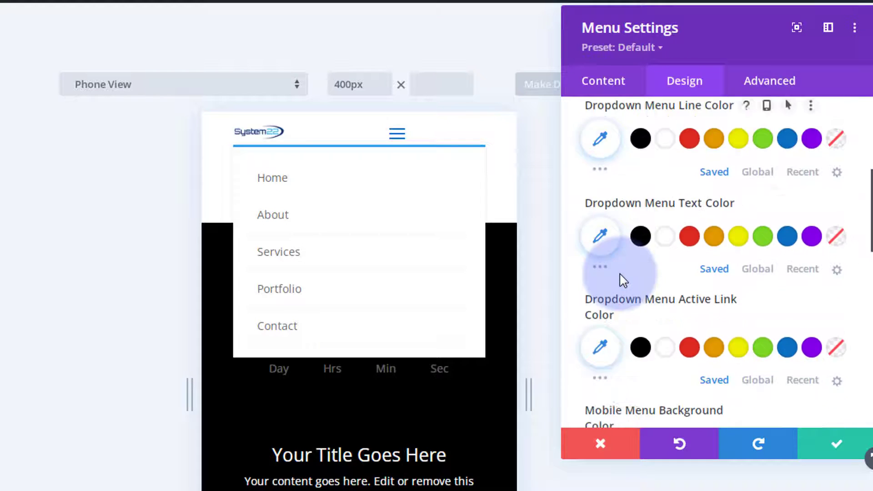
scroll(619, 279, "down", 1)
scroll(619, 277, "down", 1)
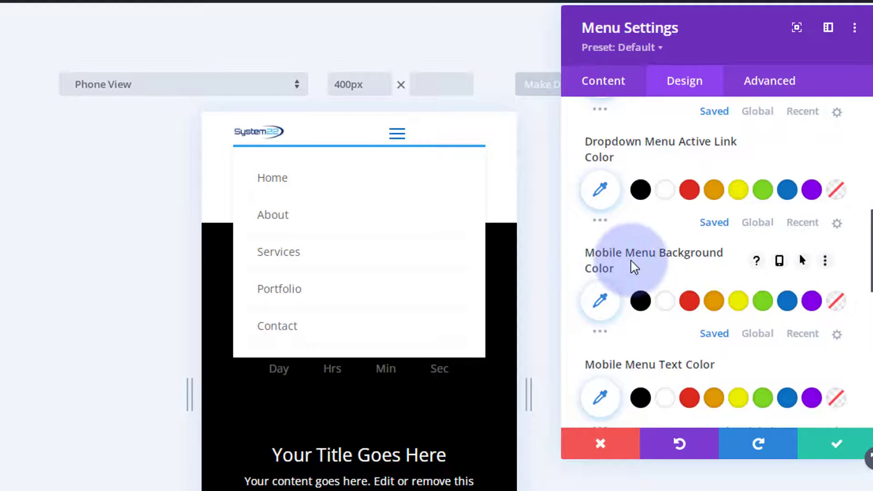
mouse_move(811, 301)
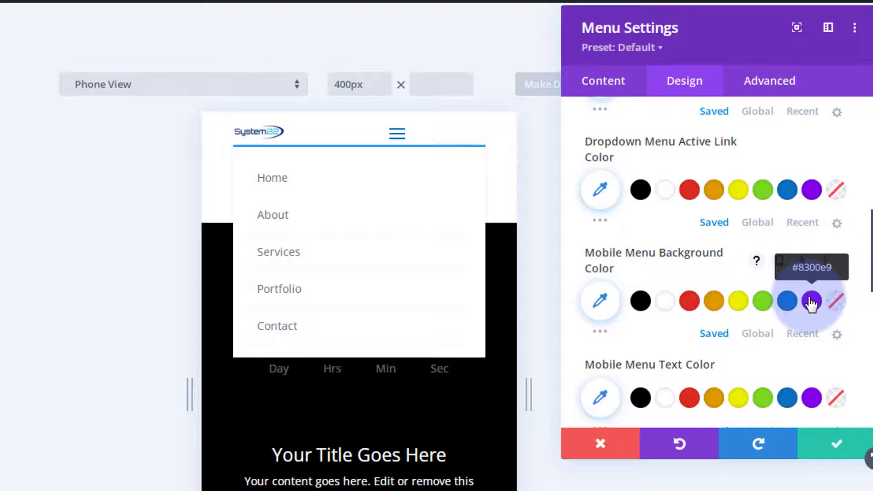
left_click(787, 304)
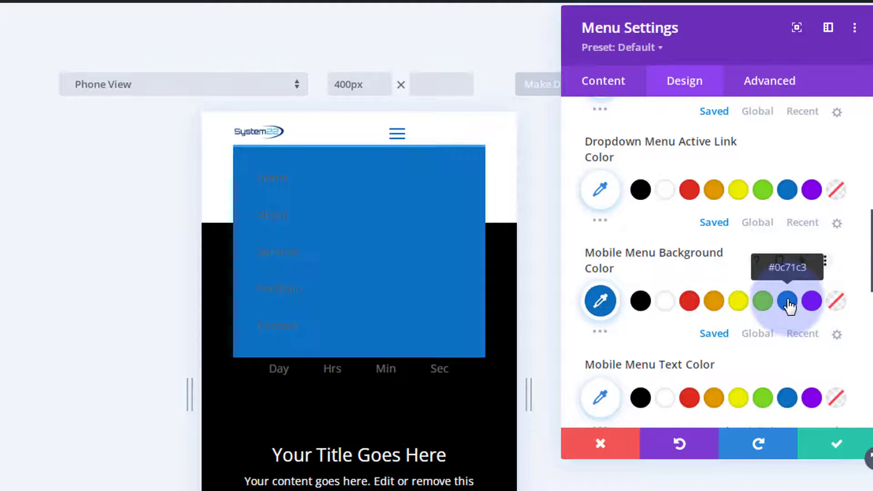
left_click(668, 400)
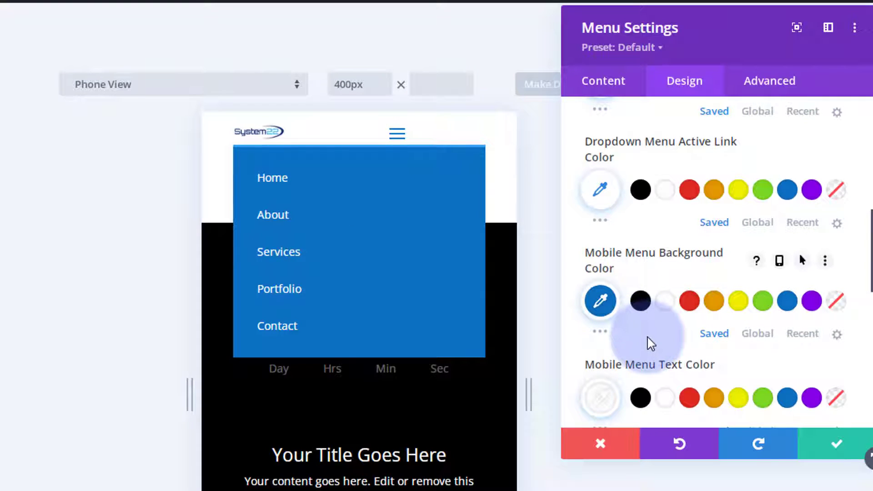
scroll(649, 344, "up", 2)
scroll(619, 345, "up", 2)
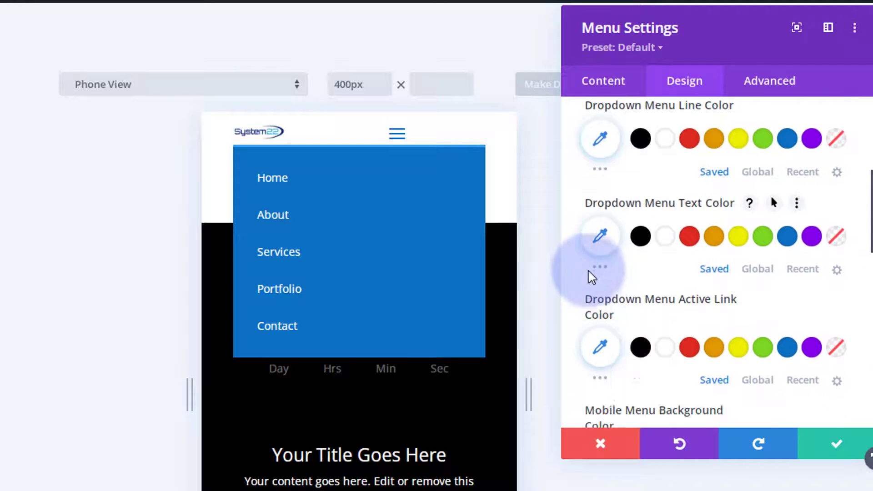
scroll(591, 278, "up", 2)
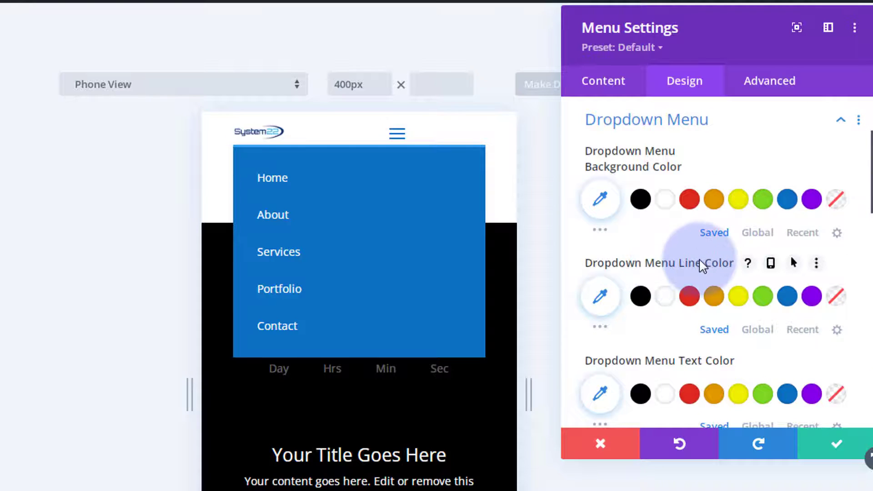
mouse_move(659, 262)
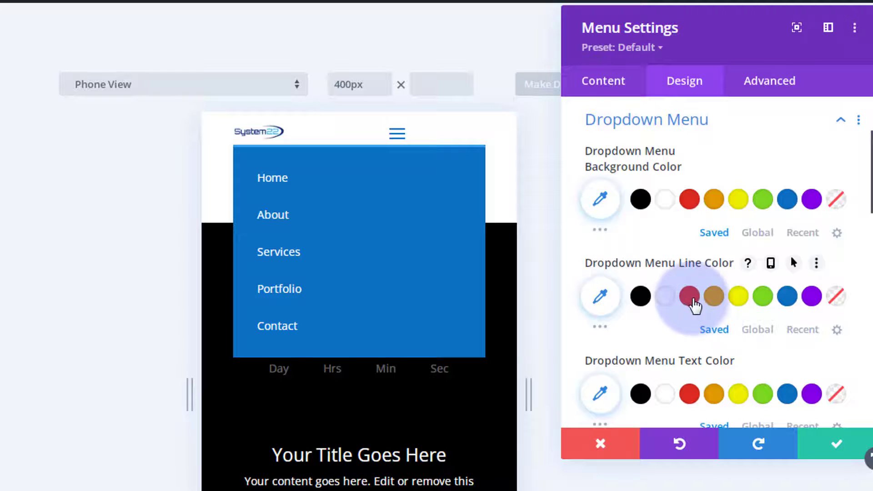
Try a red dropdown line colour, reset it to default, and save the Menu settings.
left_click(690, 300)
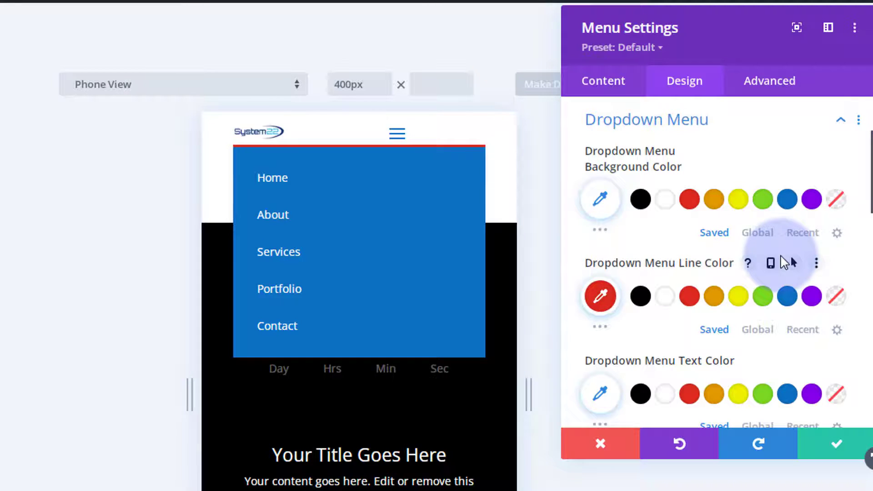
left_click(783, 262)
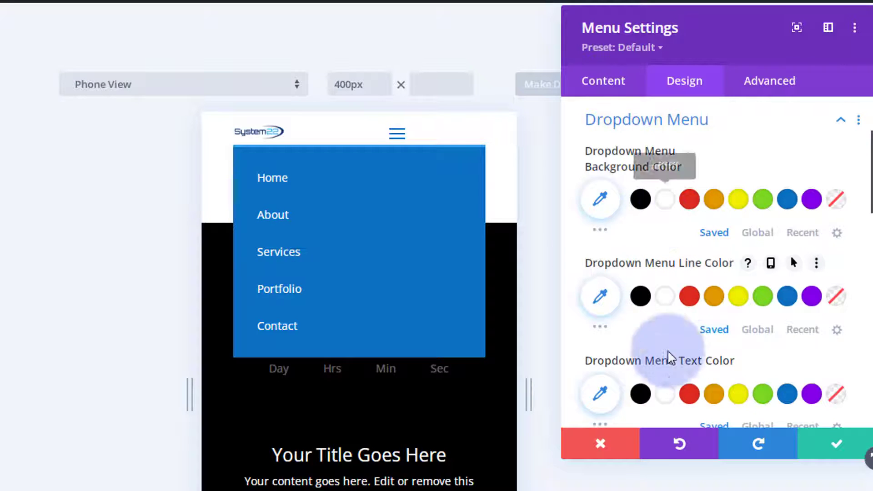
scroll(668, 359, "down", 2)
scroll(669, 358, "down", 2)
scroll(672, 357, "up", 4)
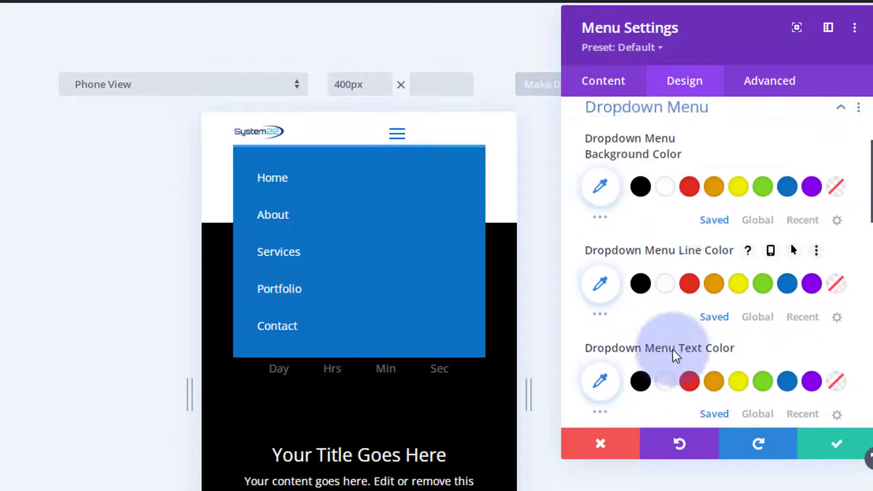
scroll(673, 355, "up", 3)
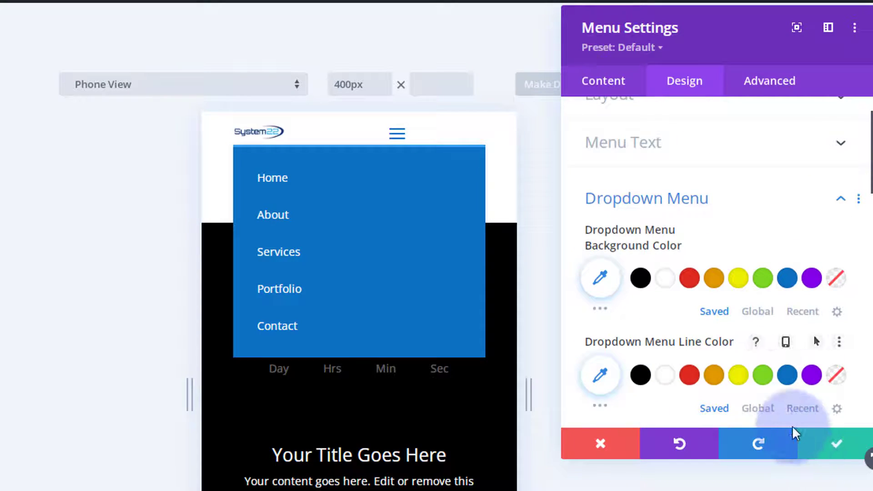
left_click(833, 447)
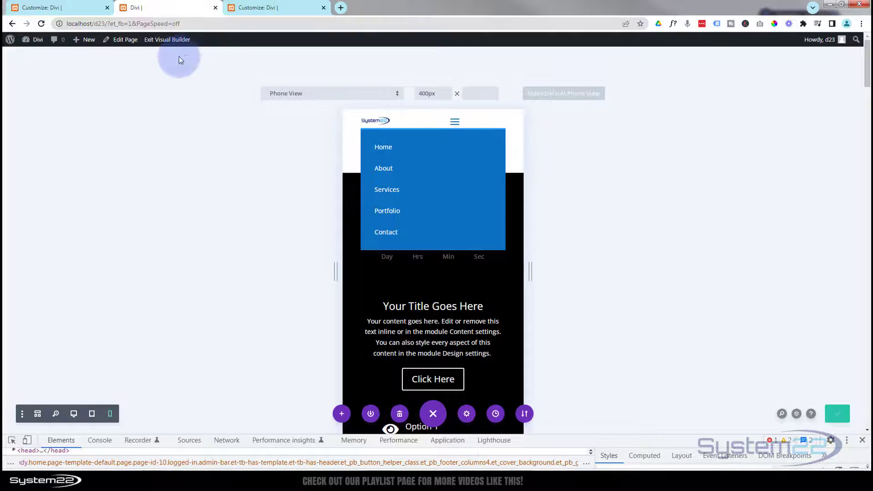
Exit the Visual Builder and show the live page in a DevTools mobile viewport.
left_click(169, 39)
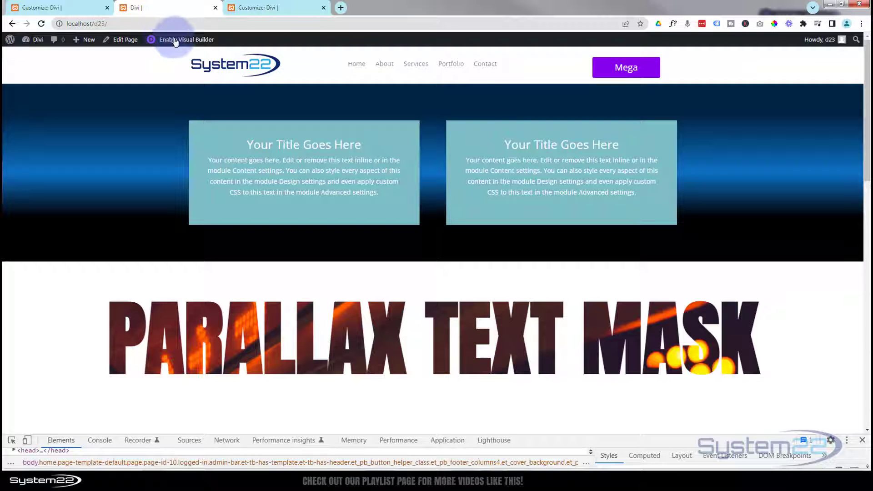
left_click(27, 441)
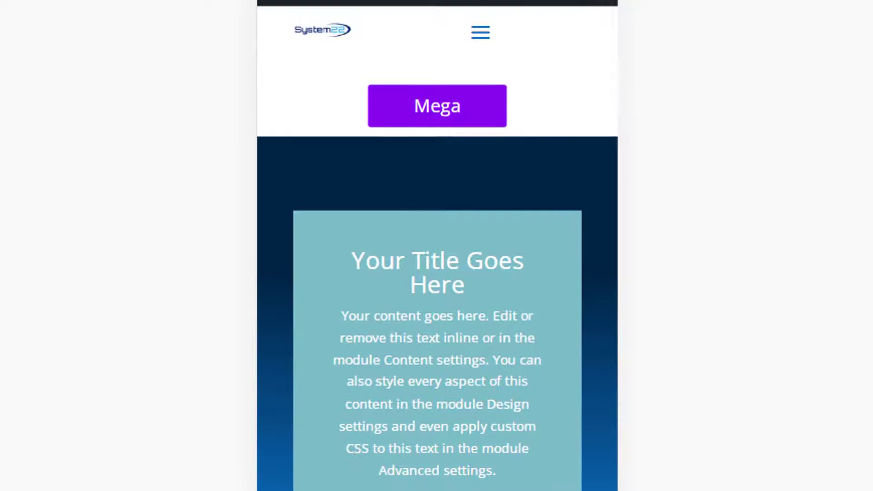
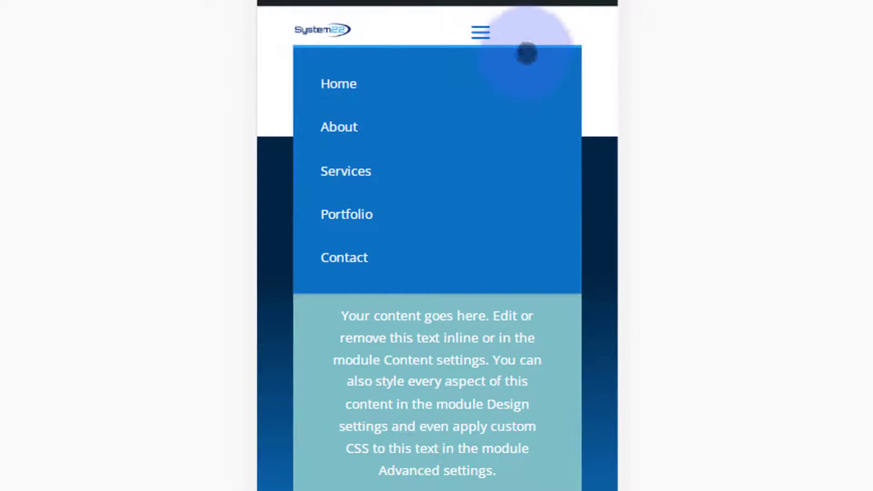
Close the blue dropdown menu on the iPhone 12 Pro preview.
left_click(481, 34)
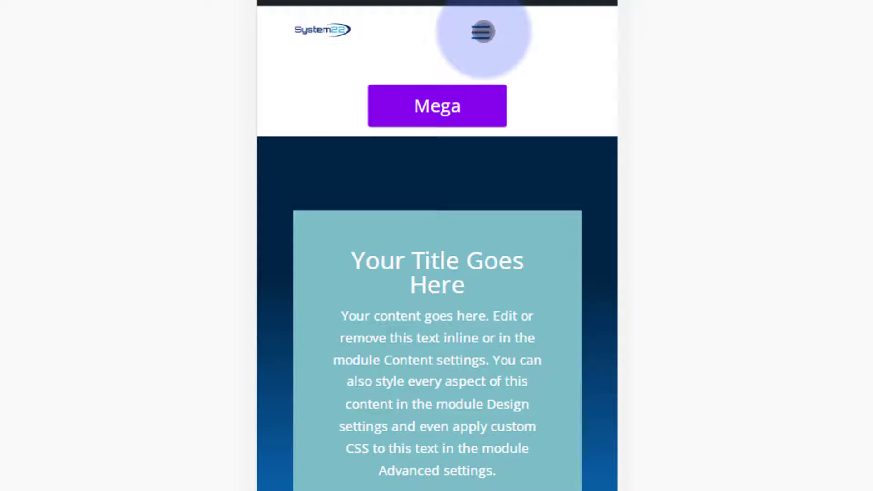
Switch emulation to iPad Air, open and close the menu, then turn off device mode.
left_click(340, 7)
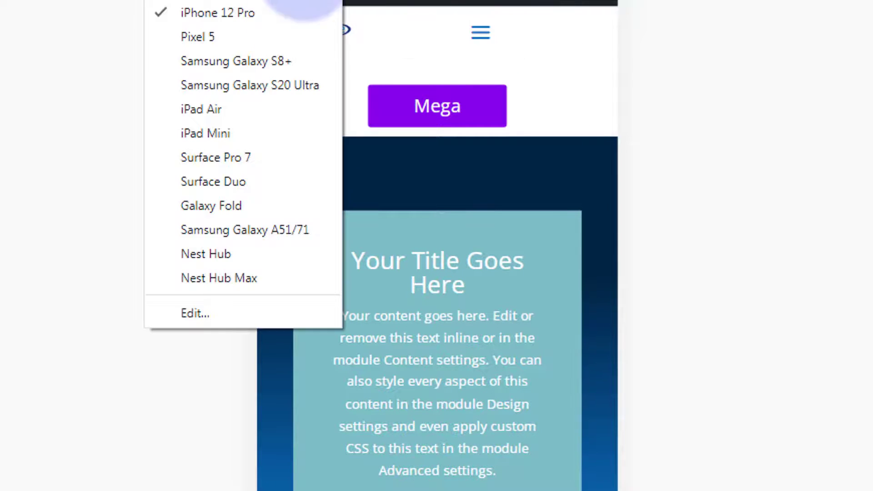
left_click(230, 115)
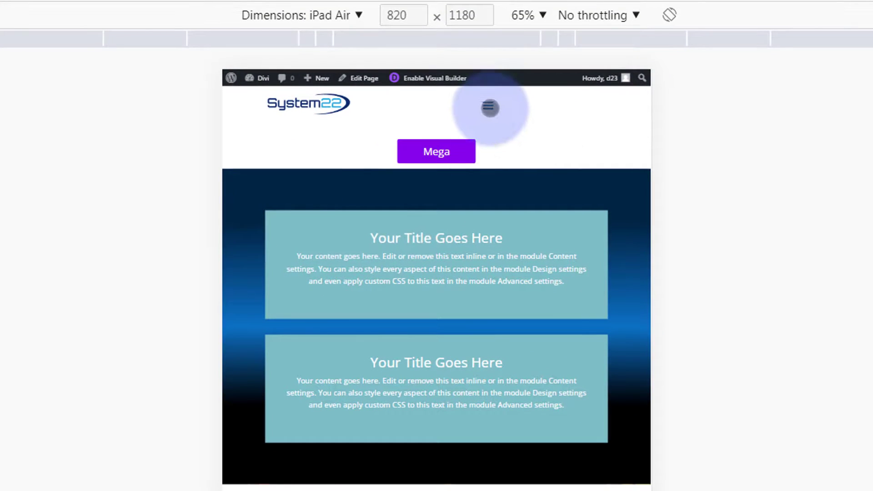
left_click(489, 107)
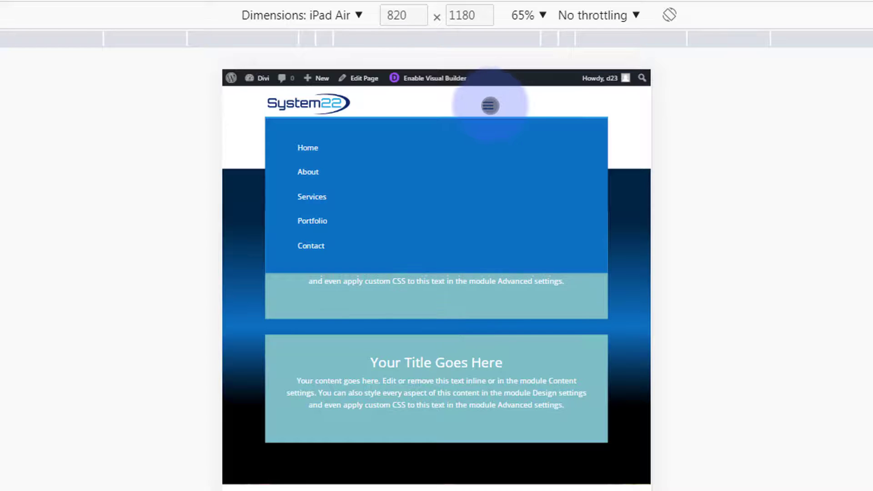
left_click(489, 105)
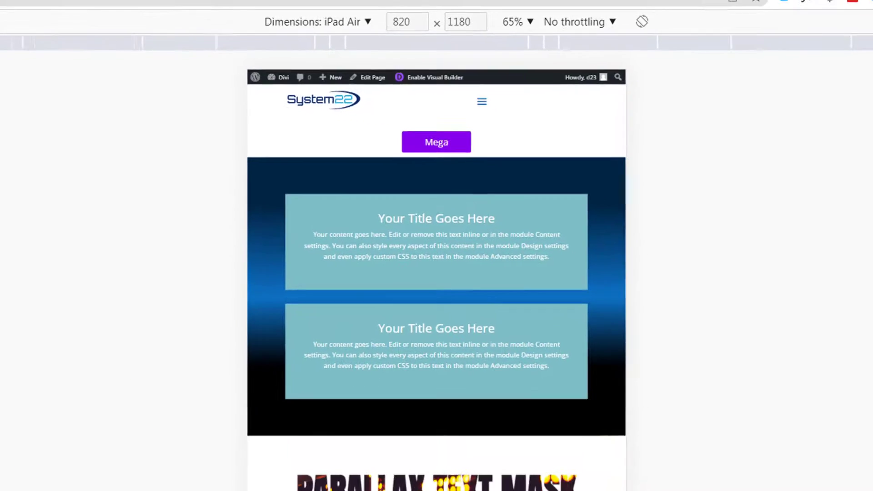
left_click(27, 440)
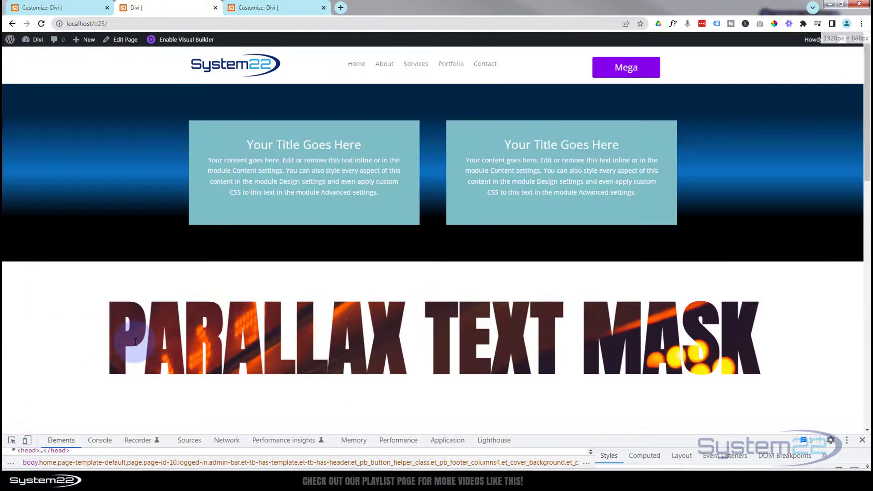